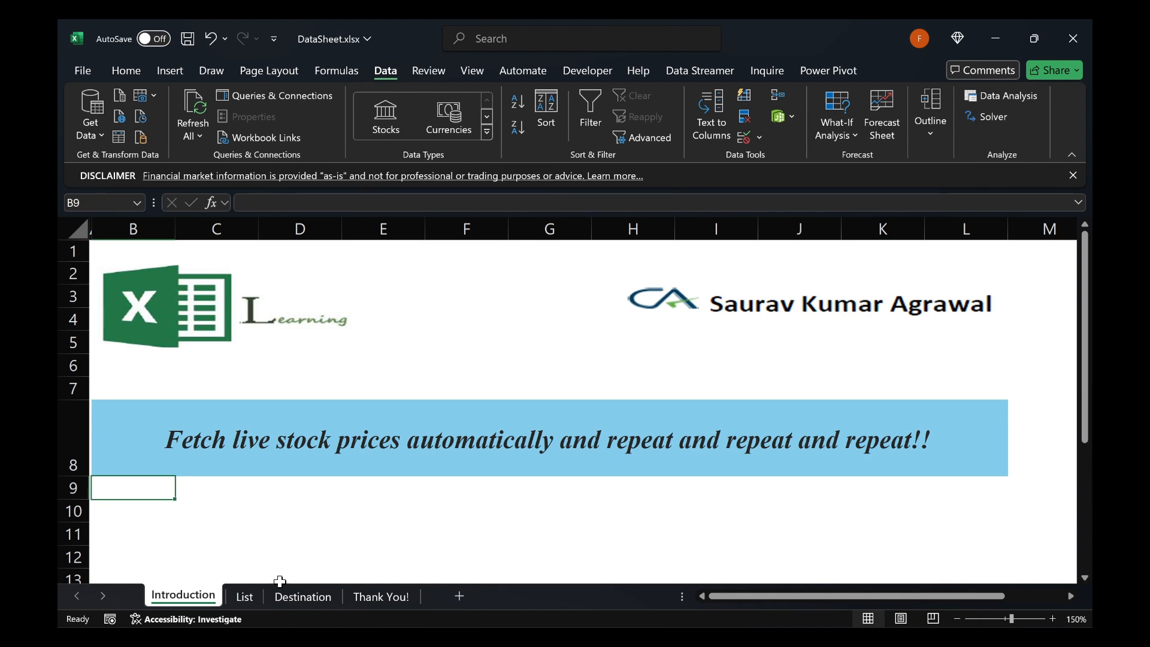
Examine the company names listed in the Name column of the List sheet
click(239, 599)
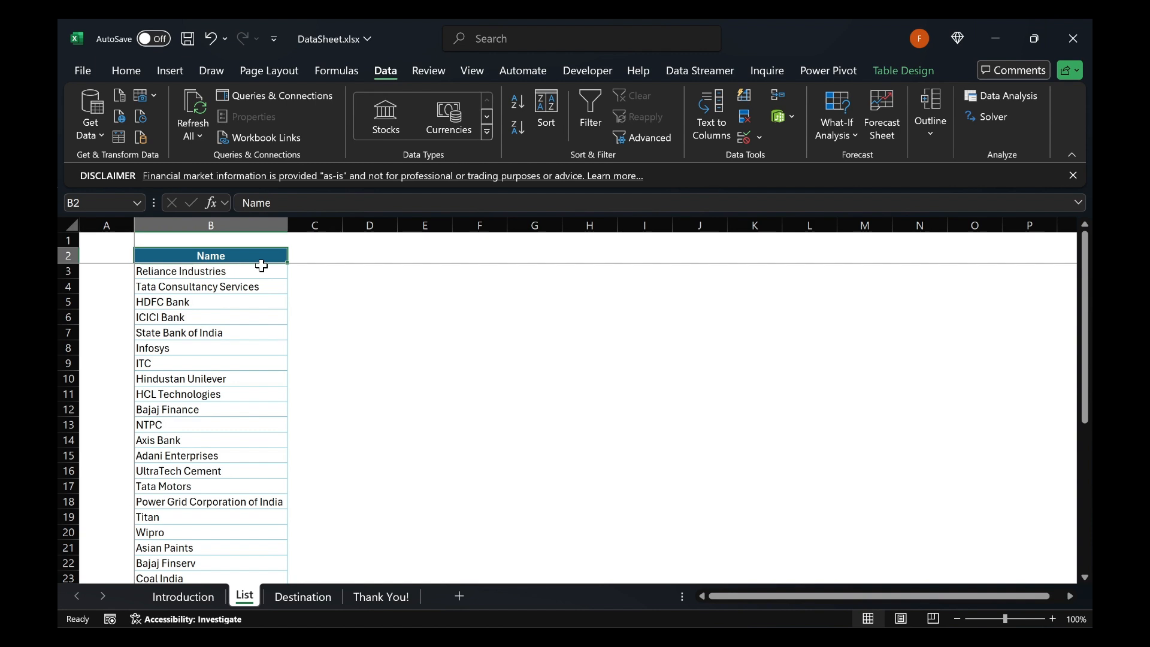
click(246, 276)
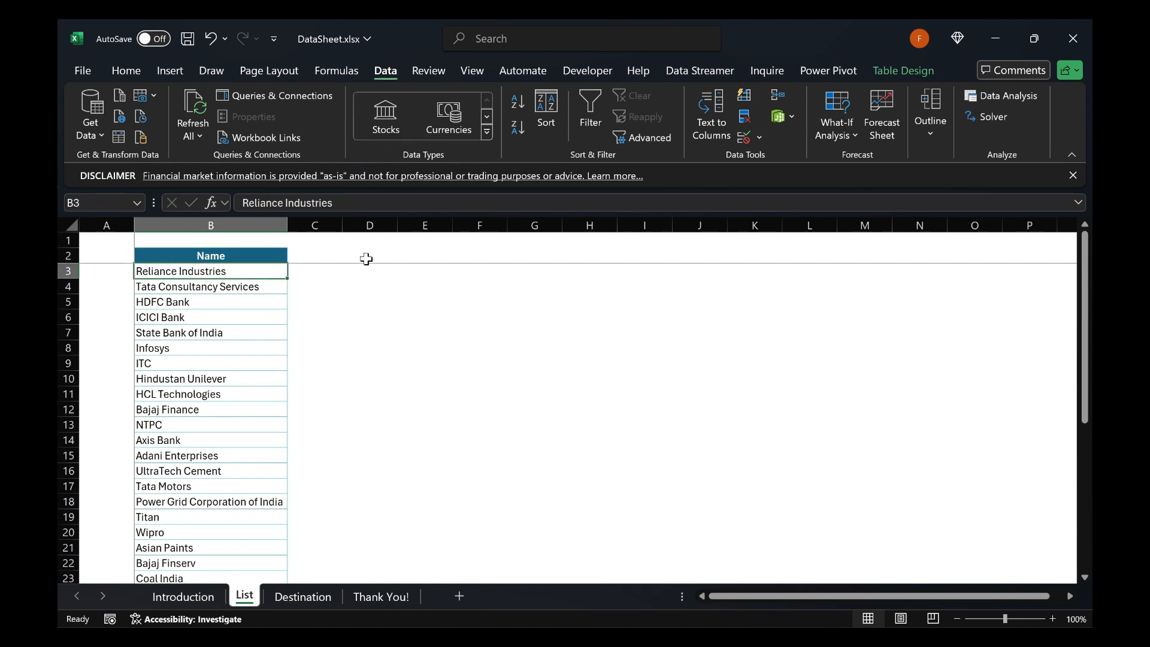
key(ctrl+shift+Down)
key(ctrl+Up)
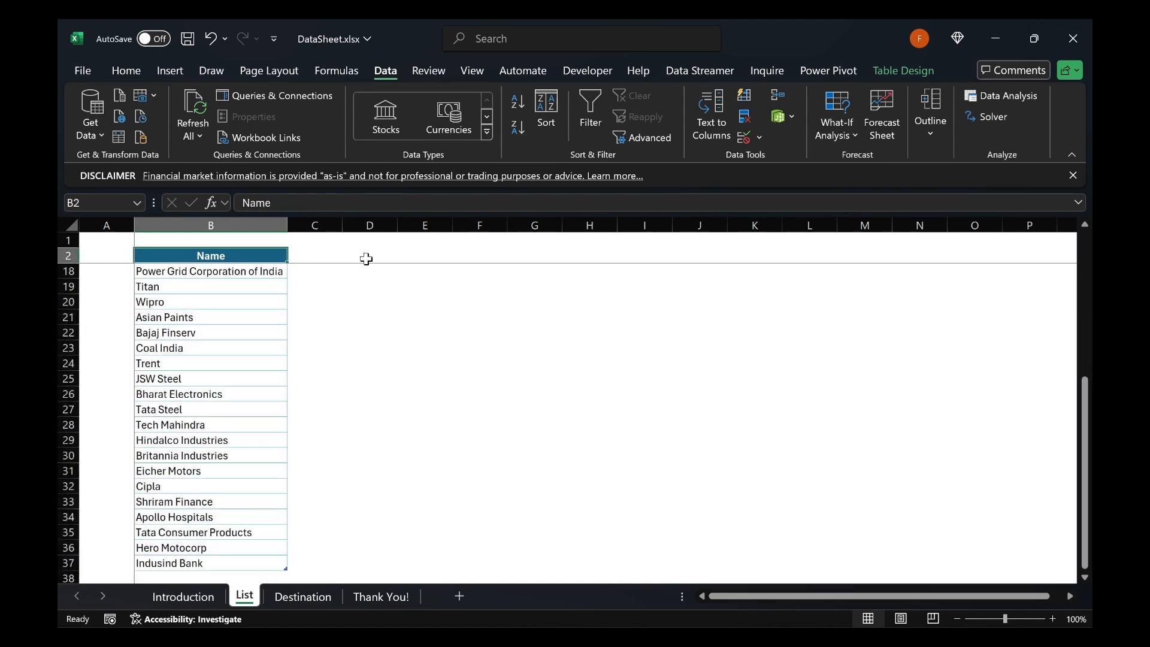
key(Down)
key(Down)
key(Up)
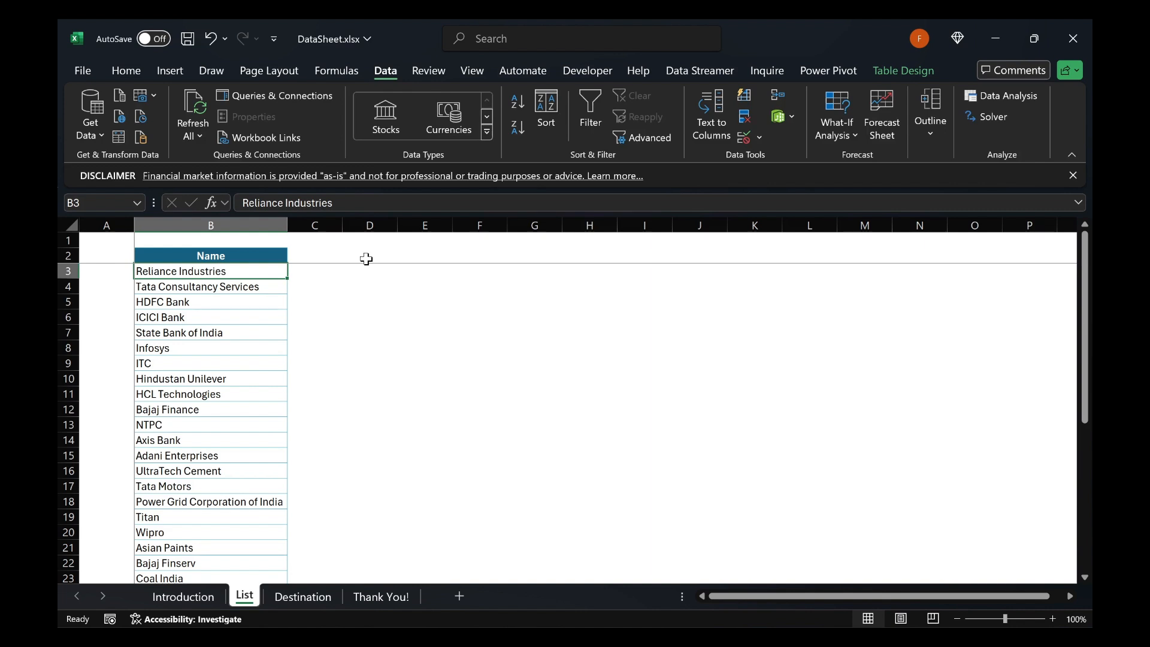
key(F2)
key(shift+Home)
key(Escape)
key(Right)
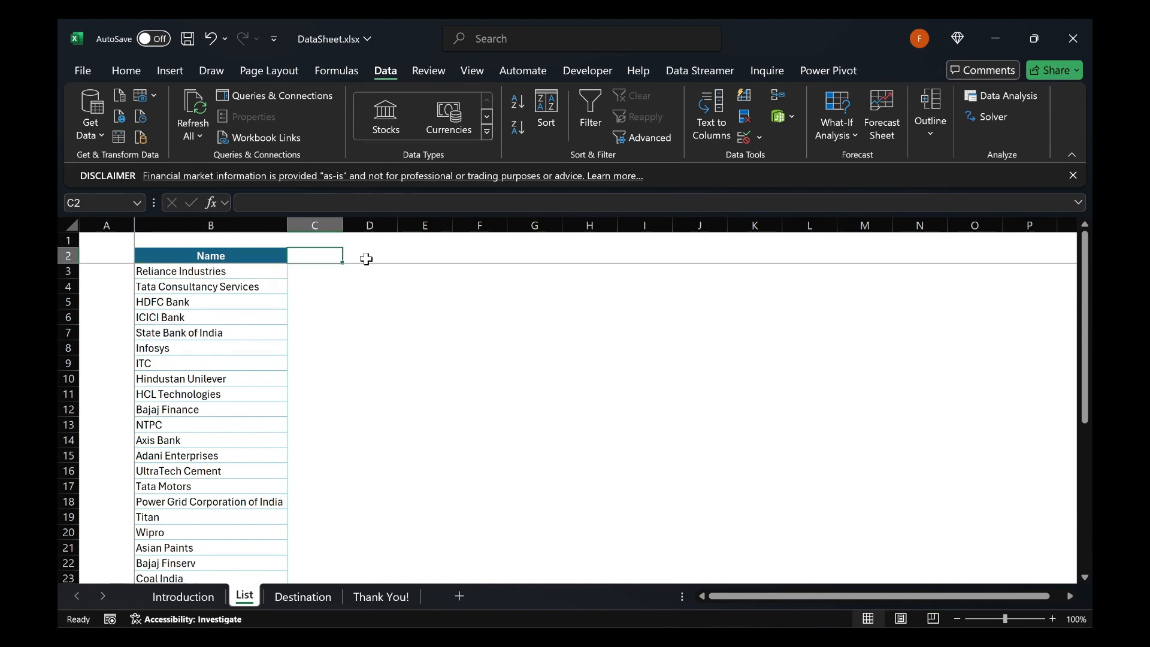
key(shift+Down)
key(shift+Down)
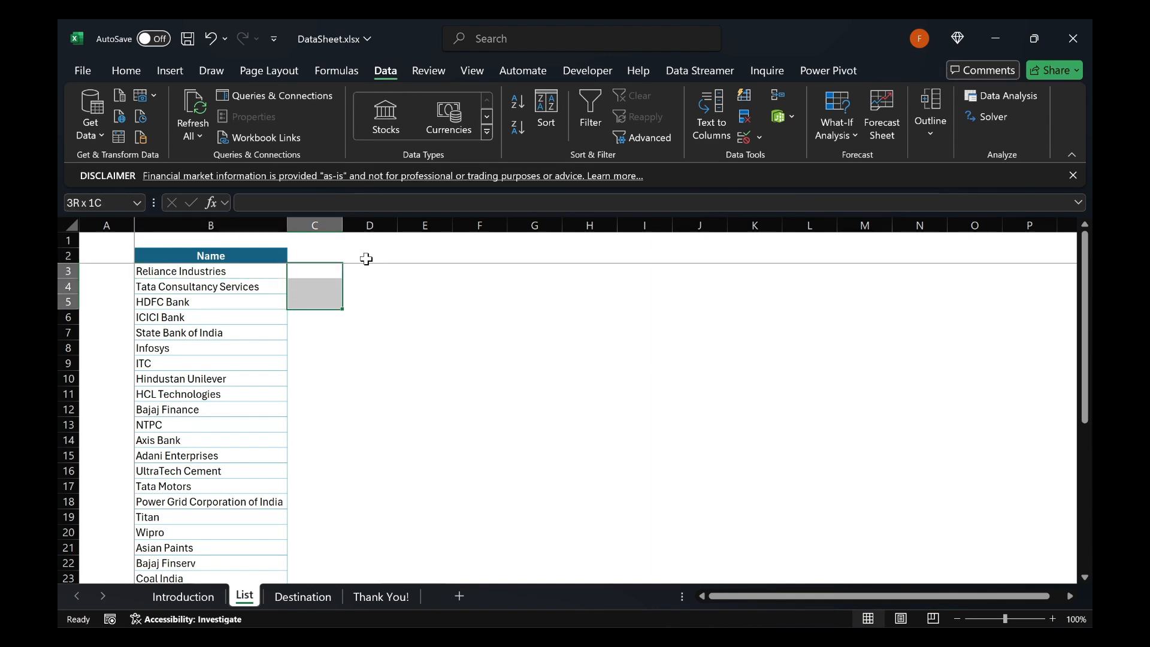
key(Up)
key(Down)
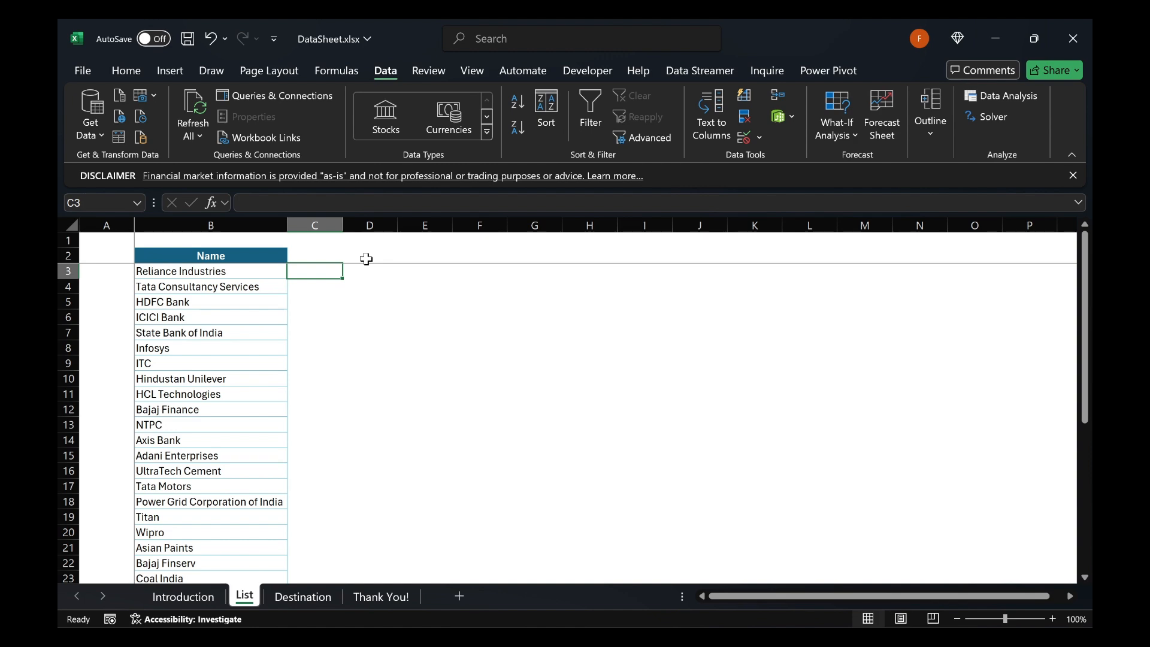
Review the Price, Market cap, Employees and Year incorporated column headers on the Destination sheet
key(ctrl+Page_Down)
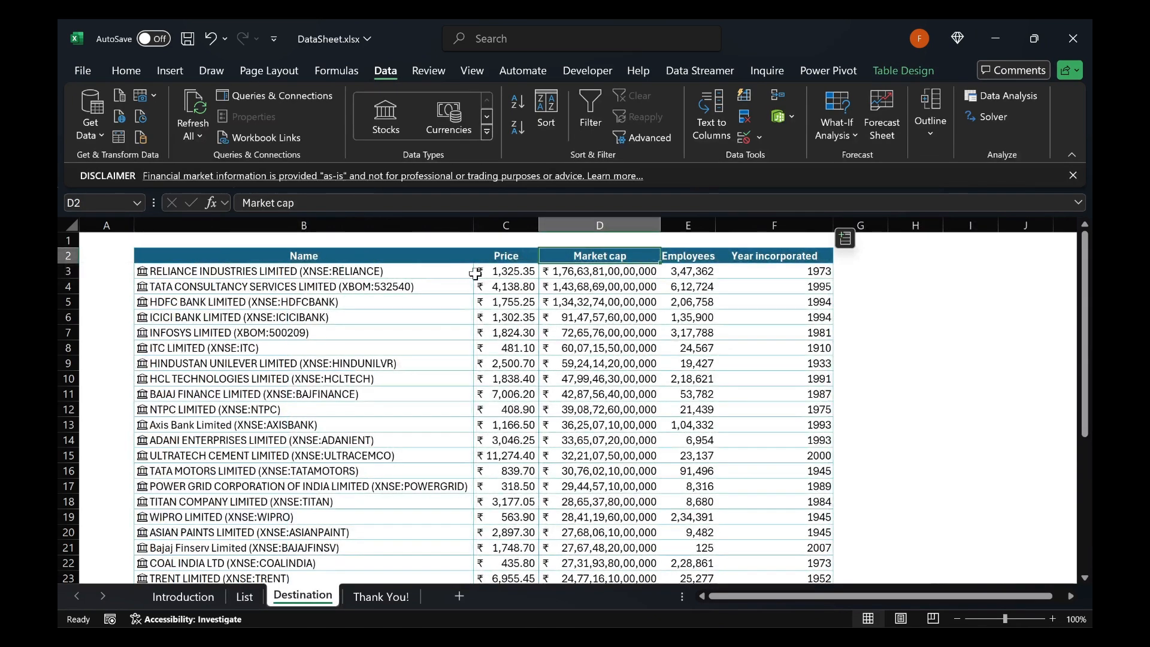
click(507, 258)
click(584, 256)
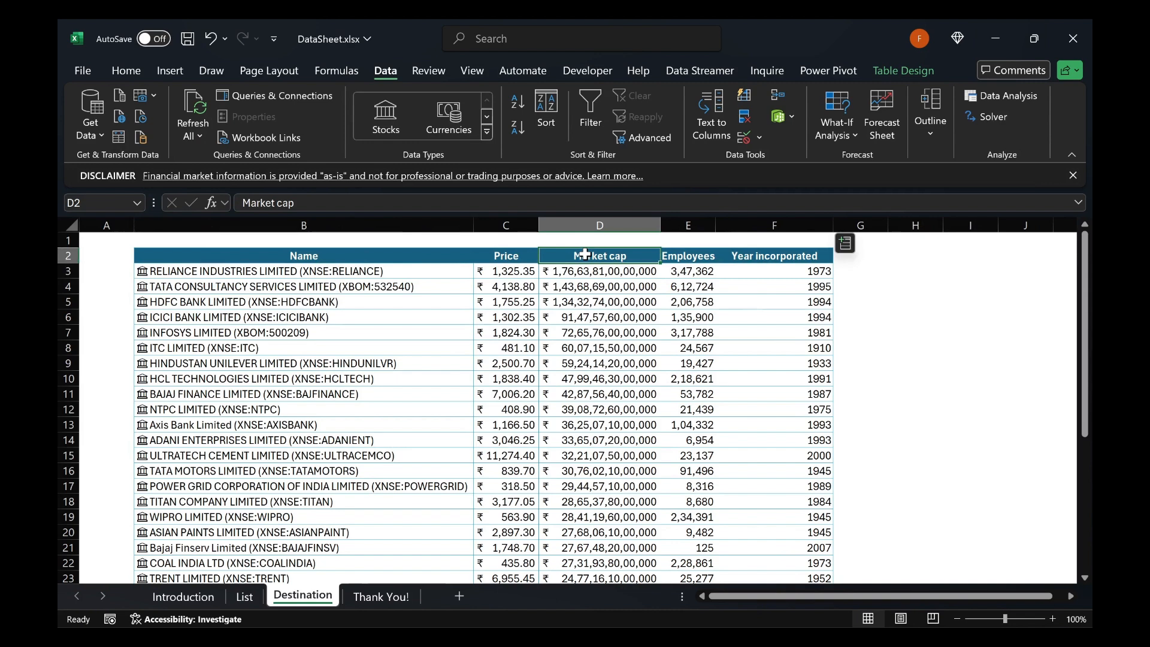
click(692, 261)
click(778, 263)
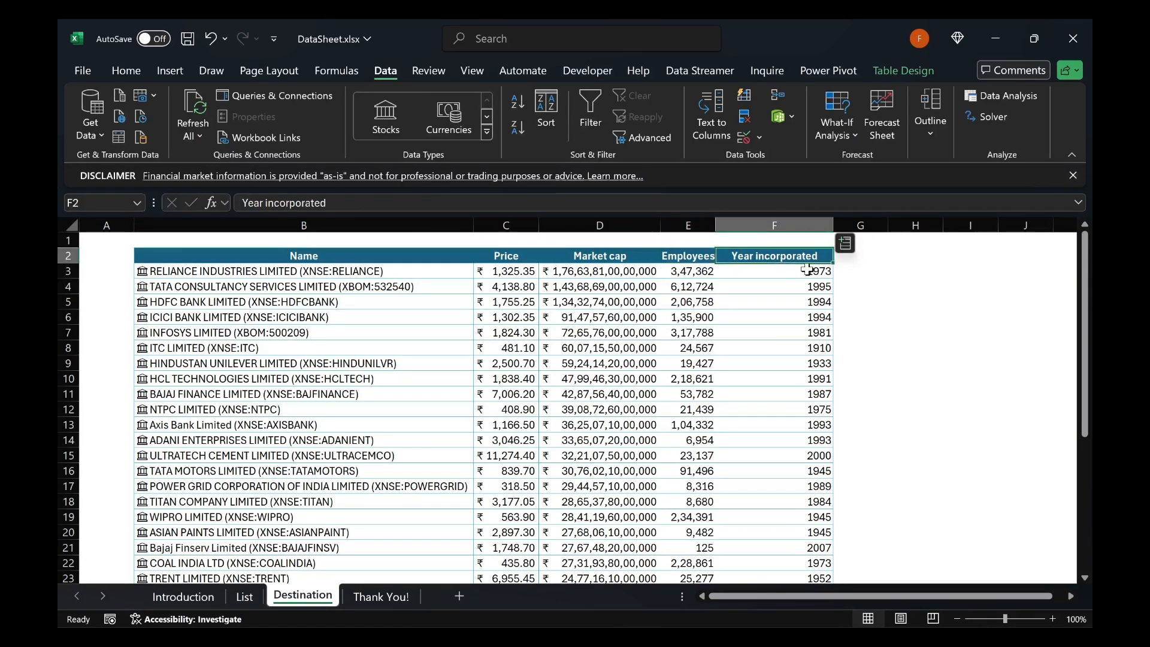
Add the 52 week high field as a new column in the Destination table and fit its width to the contents
click(845, 244)
scroll(899, 336, down, 5)
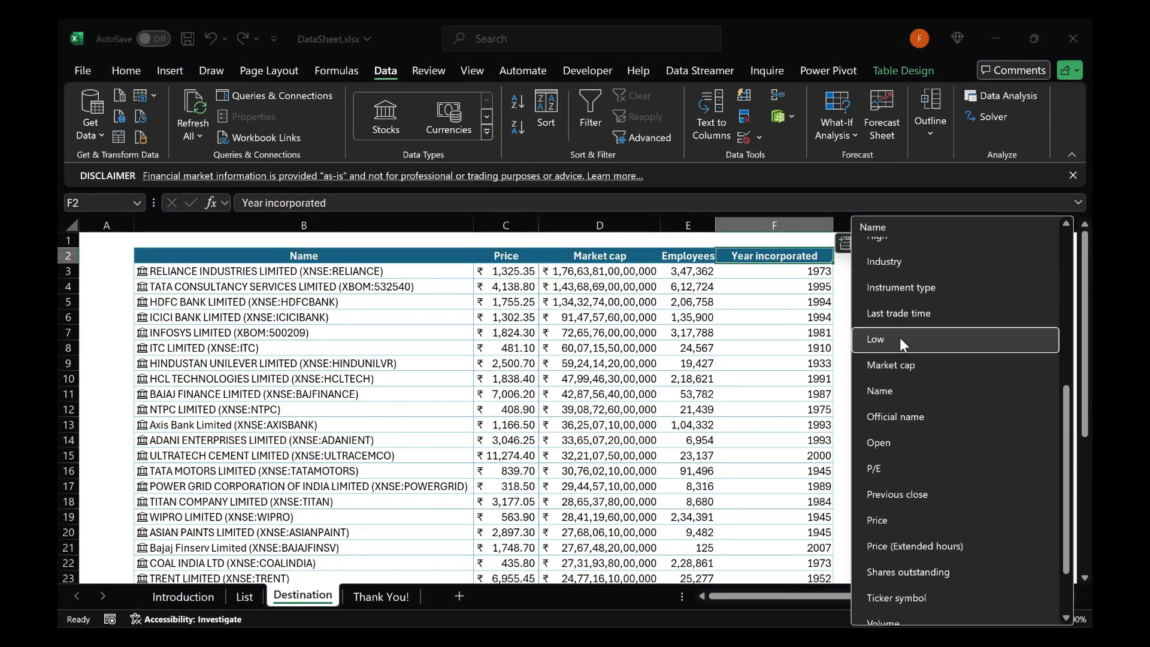
scroll(899, 337, up, 5)
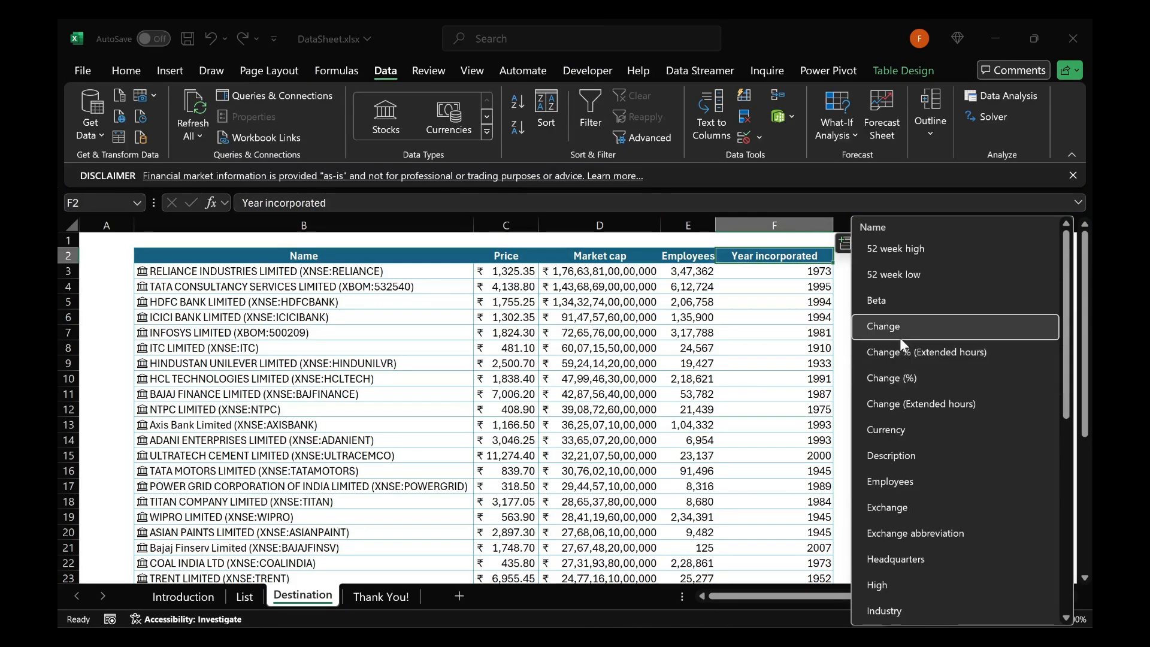
click(890, 253)
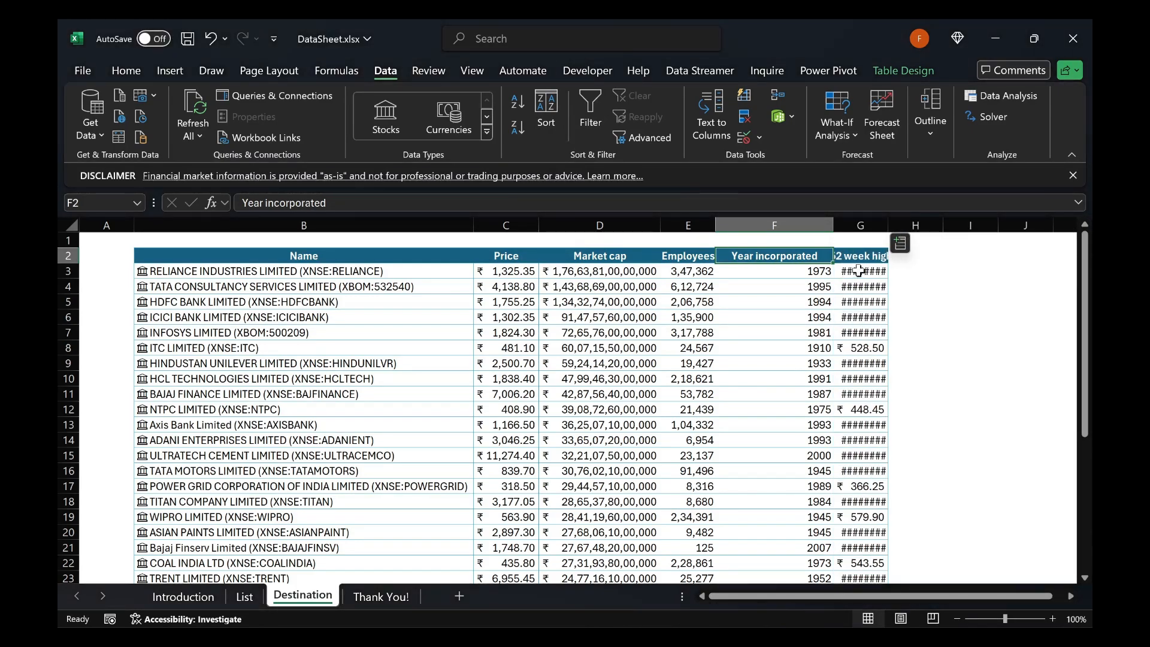
scroll(859, 271, down, 2)
key(alt+o)
key(c)
key(a)
key(ctrl+BackSpace)
key(Up)
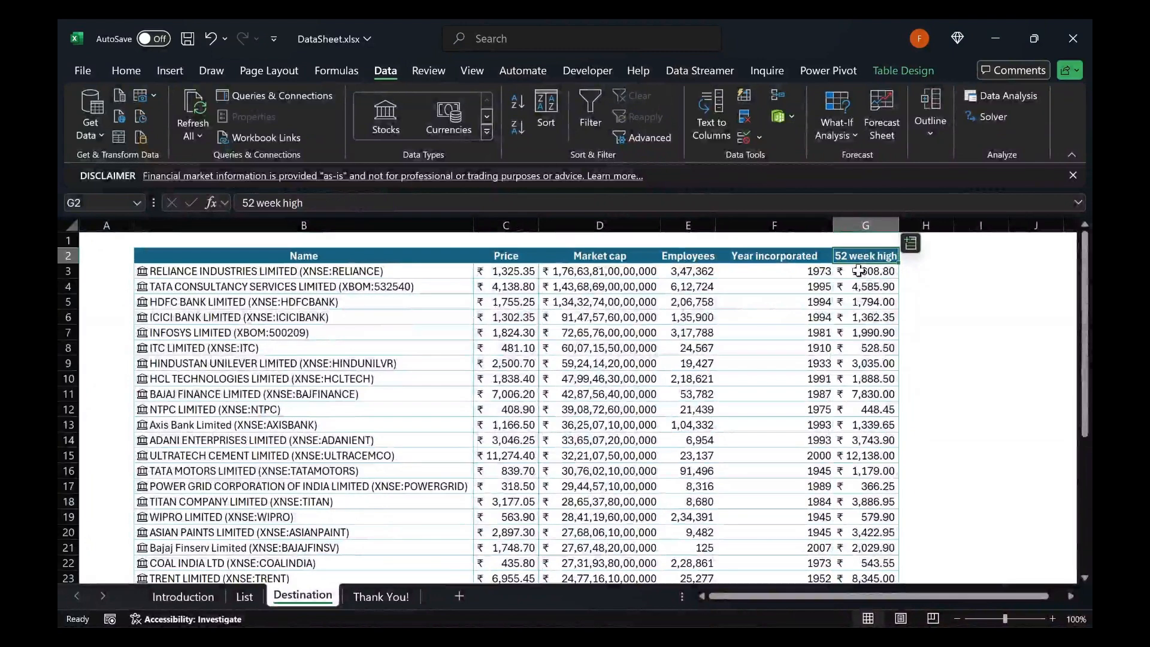
Select the first company's price on the Destination sheet and refresh all data in the workbook
click(500, 271)
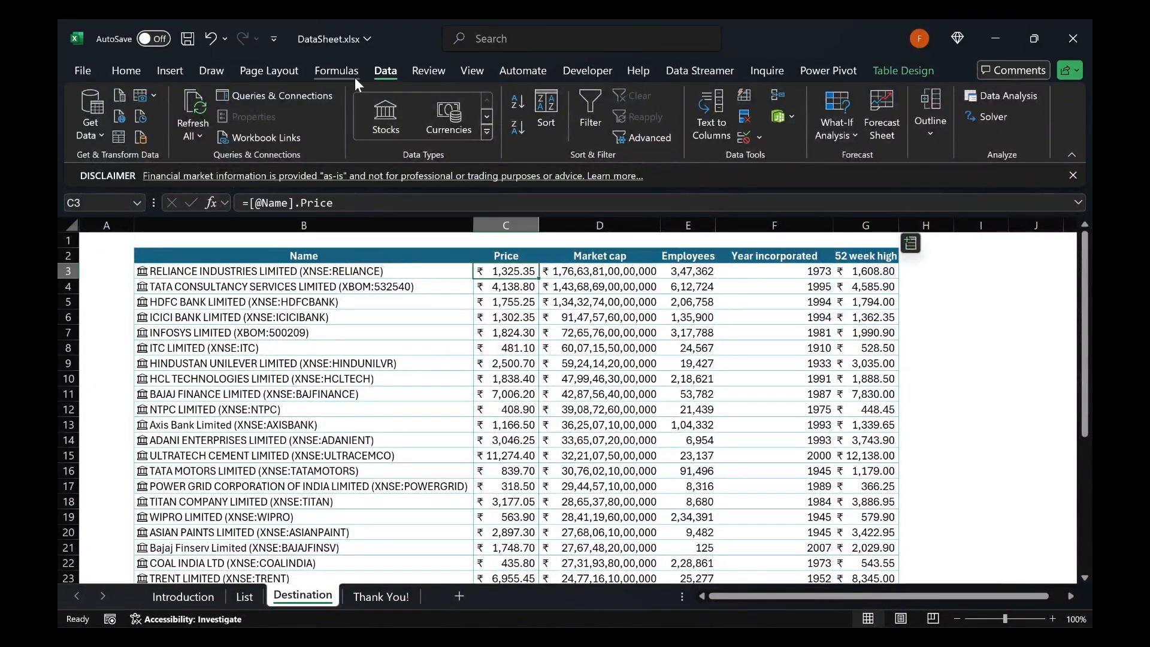
click(192, 134)
click(207, 156)
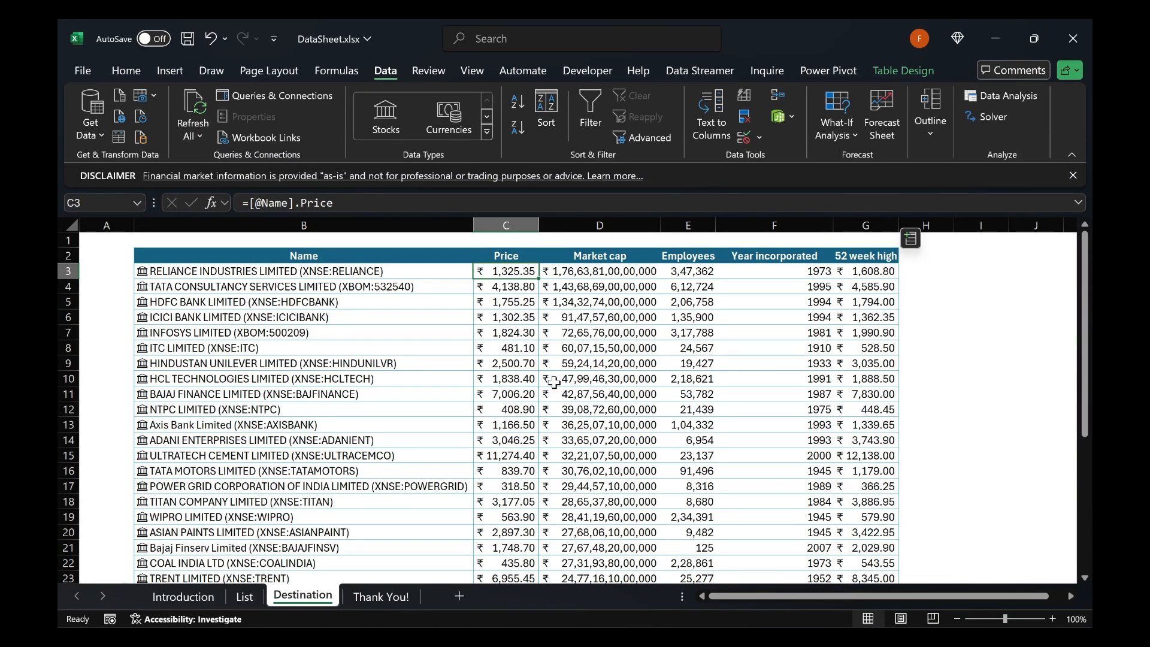
Bold all company names on the List sheet and convert them to the Stocks data type, dismissing the Data Selector
key(ctrl+Page_Up)
click(237, 273)
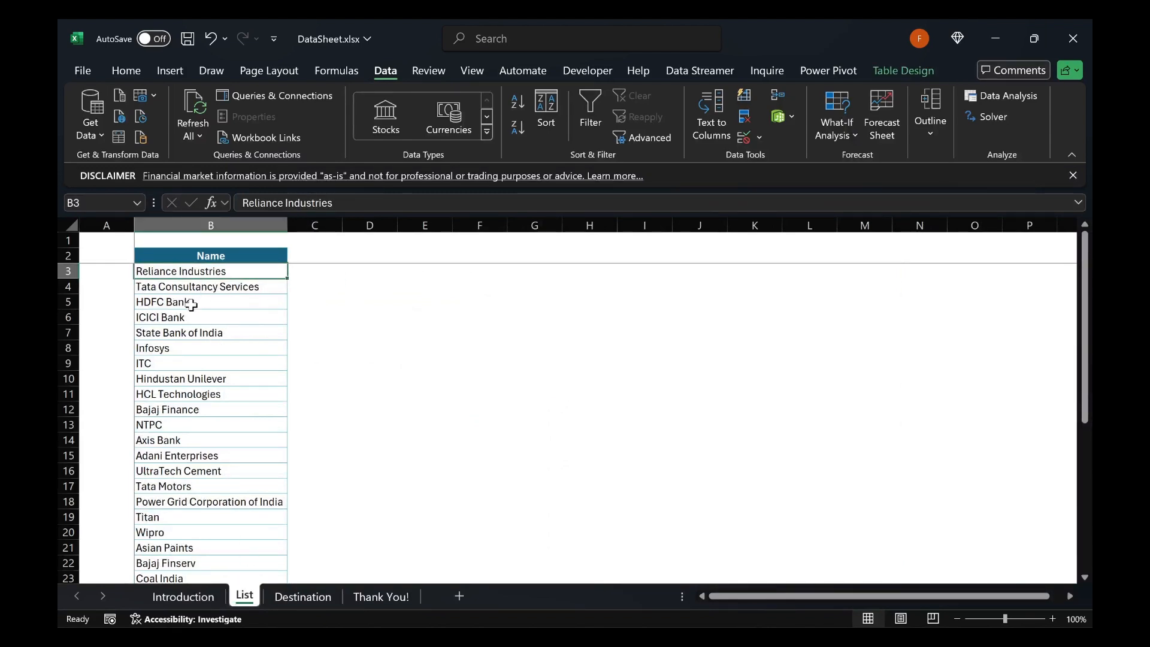
key(Up)
key(Down)
key(ctrl+shift+Down)
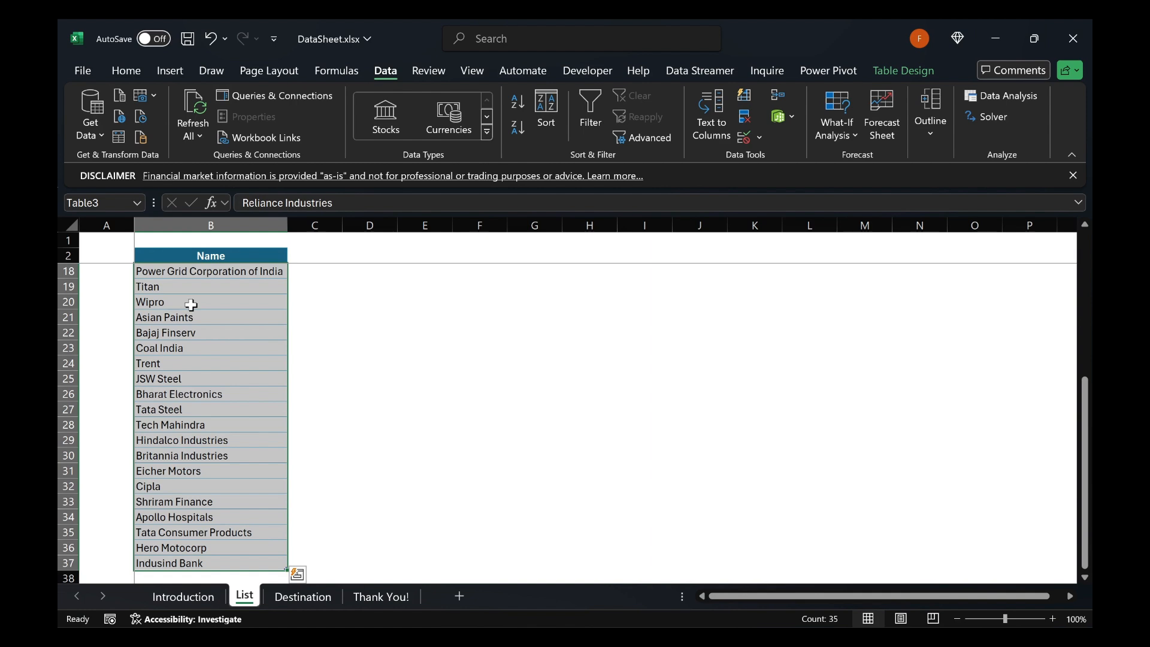
key(ctrl+b)
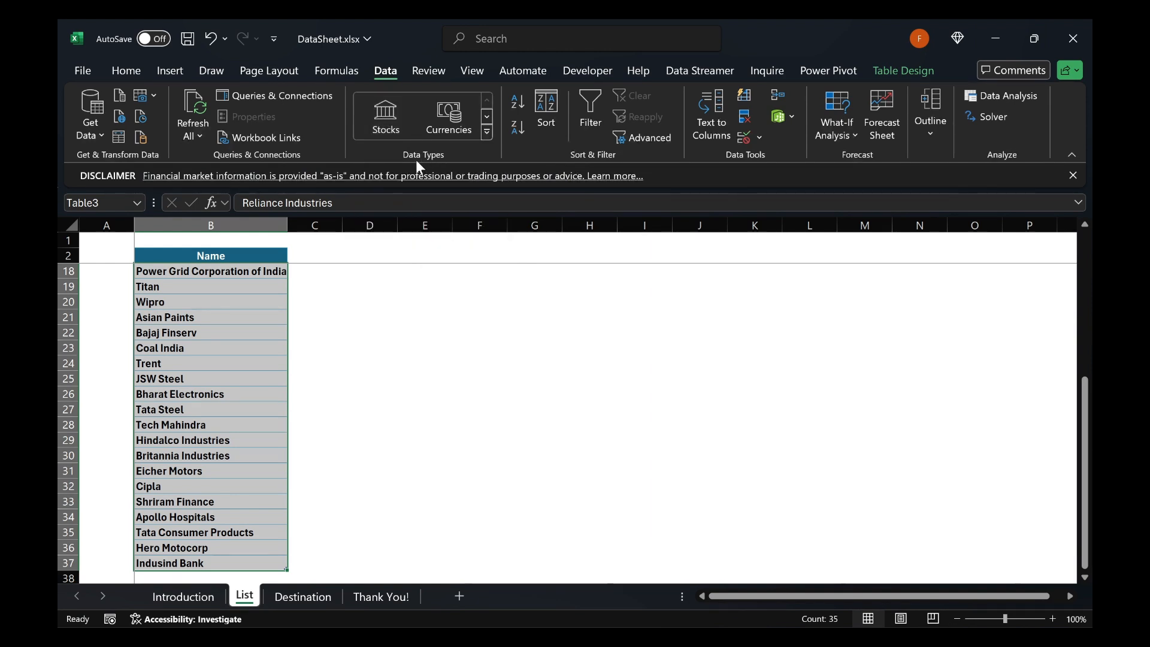
click(388, 123)
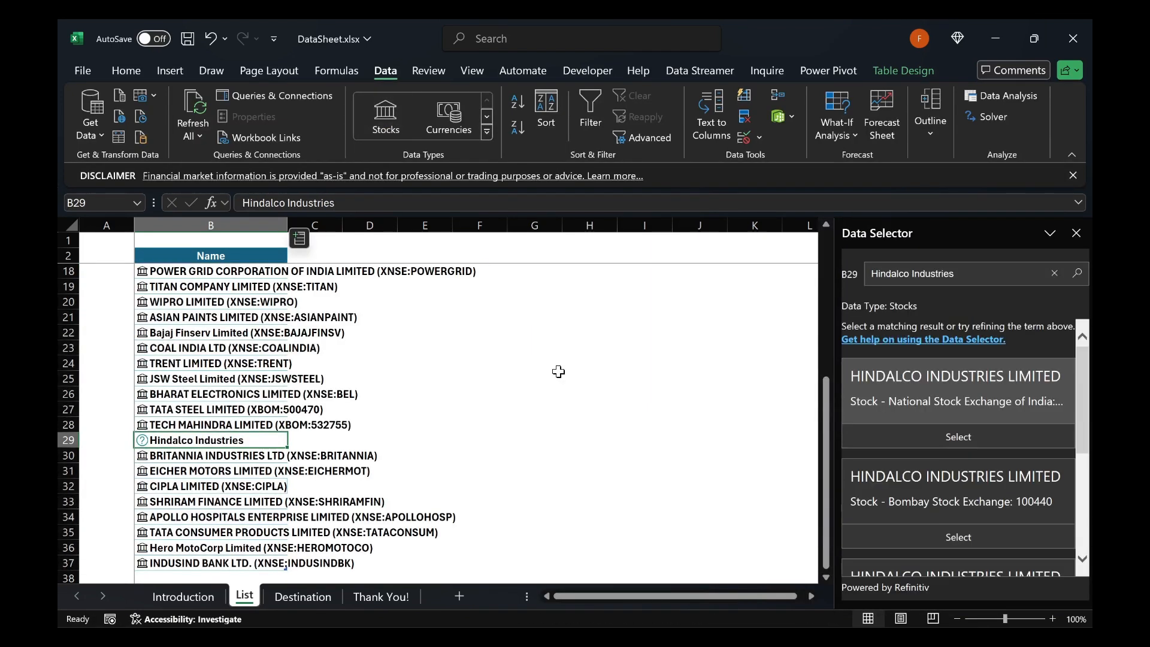
click(1075, 233)
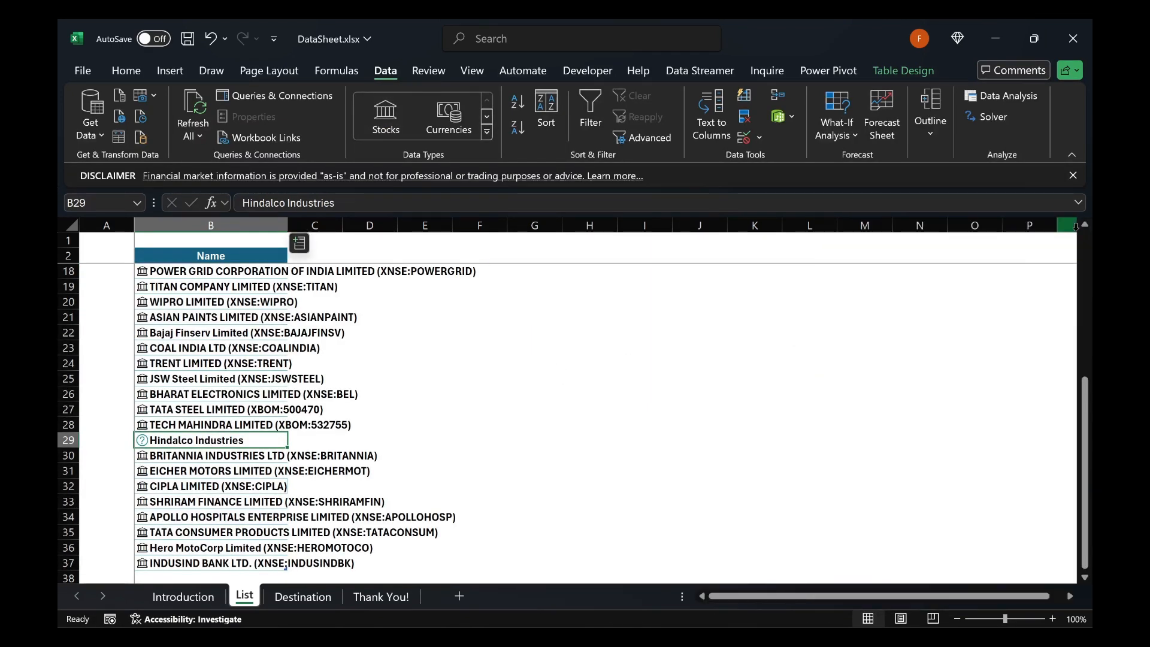
Fit the List sheet's Name column to its contents and remove the bold formatting from the company names
double_click(289, 225)
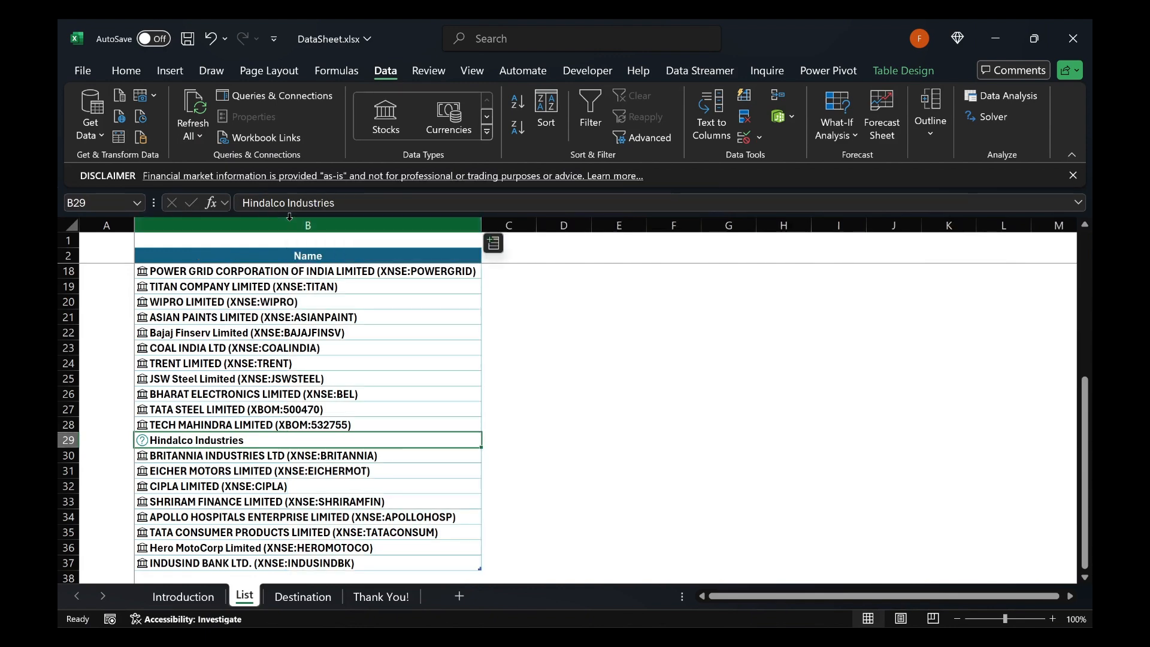
click(282, 272)
key(ctrl+Up)
key(ctrl+shift+Down)
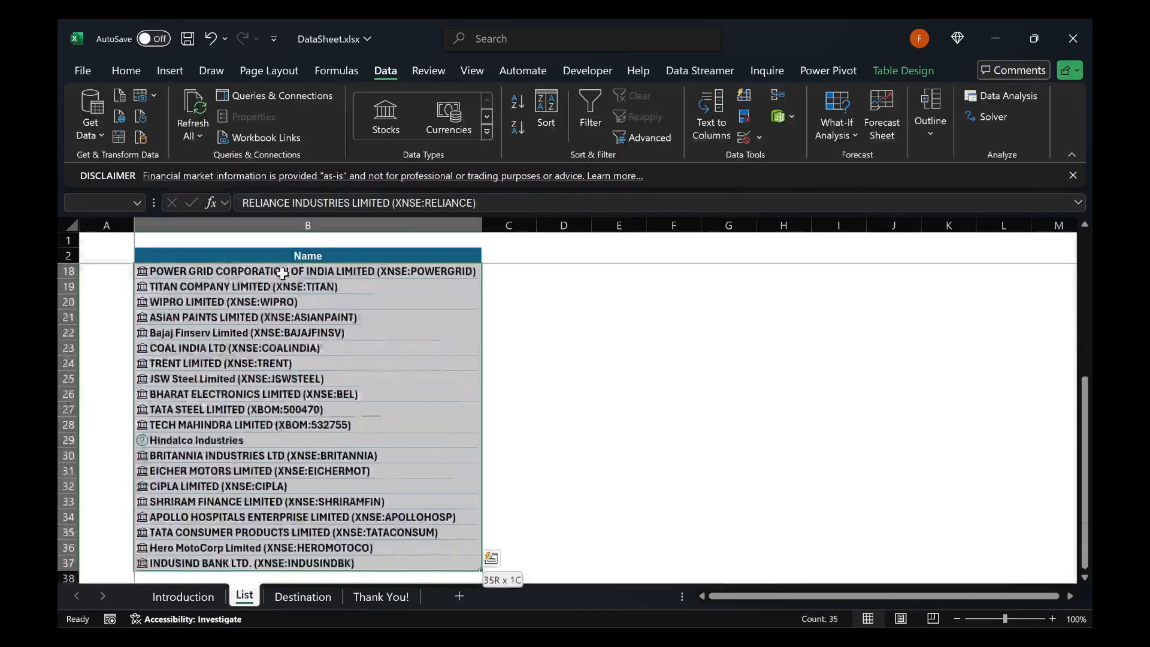
key(ctrl+shift+F5)
key(Escape)
key(Down)
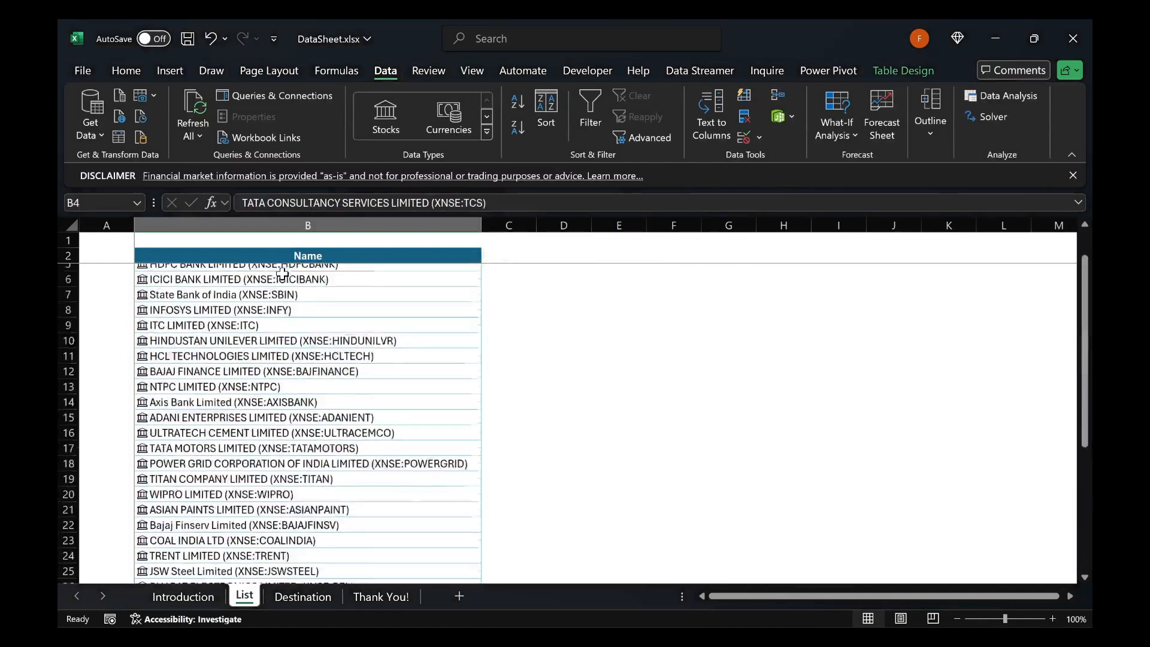
key(Up)
key(Down)
key(ctrl+Up)
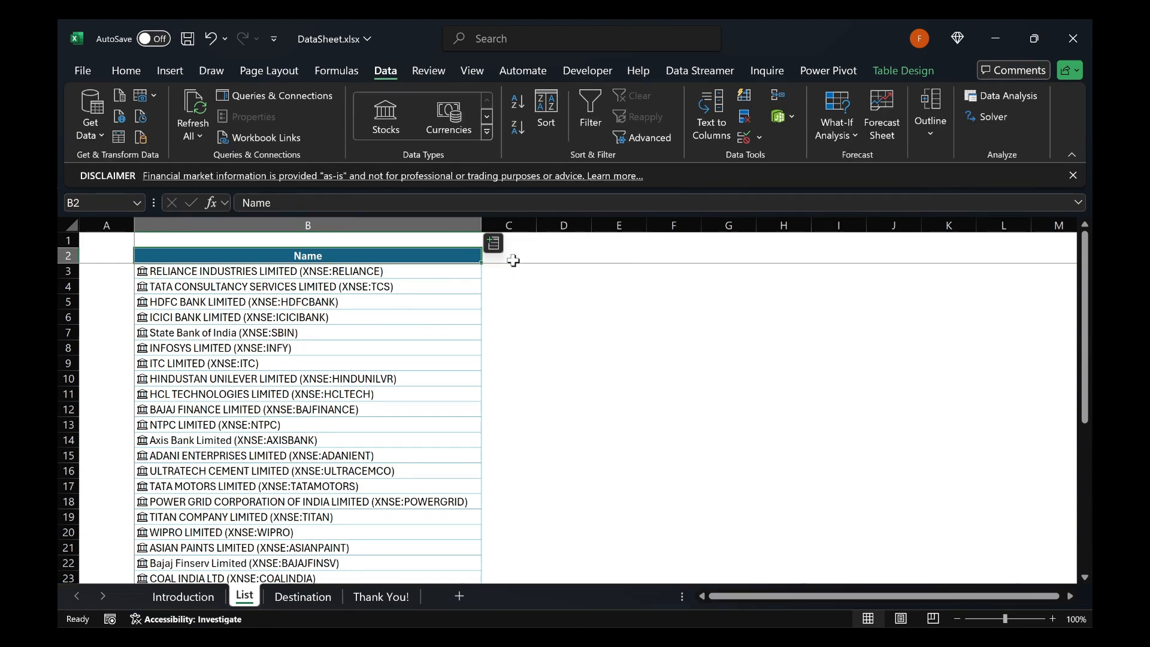
Add the Price field as a new column in the List table and fit its width to the values
click(497, 246)
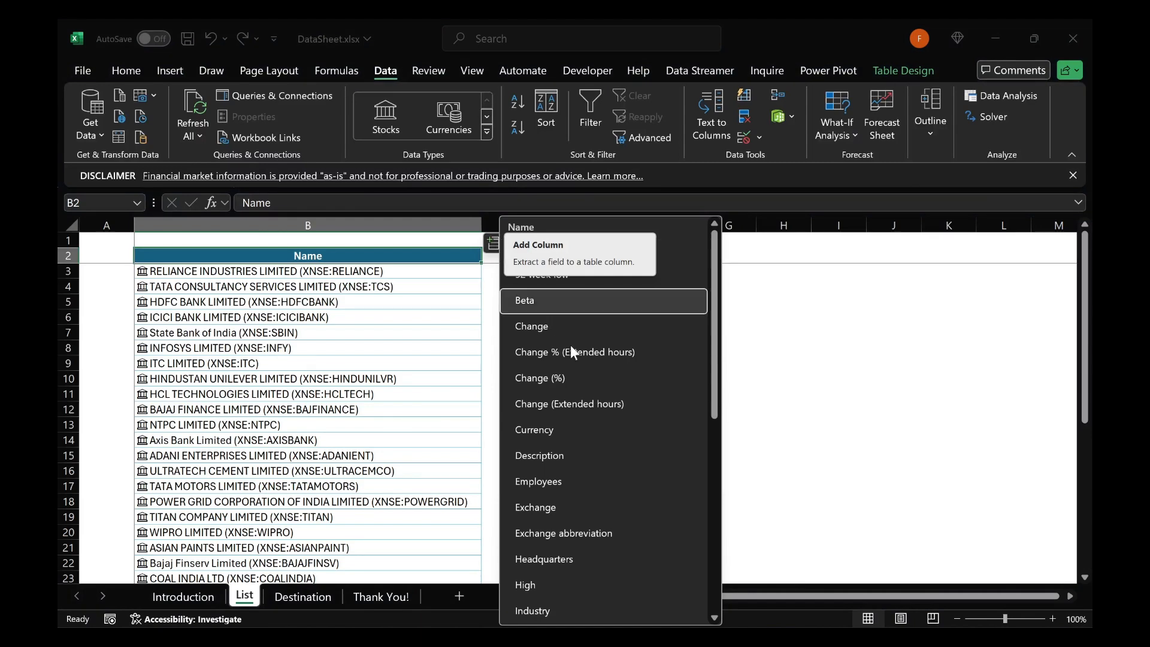
scroll(632, 364, down, 6)
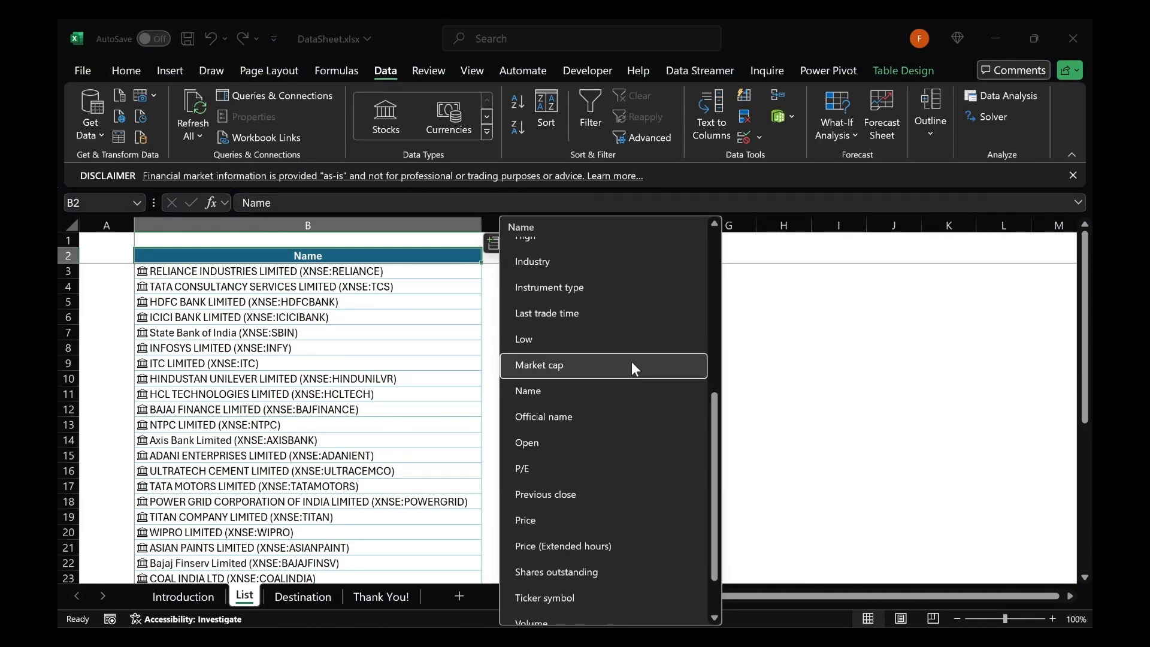
click(554, 457)
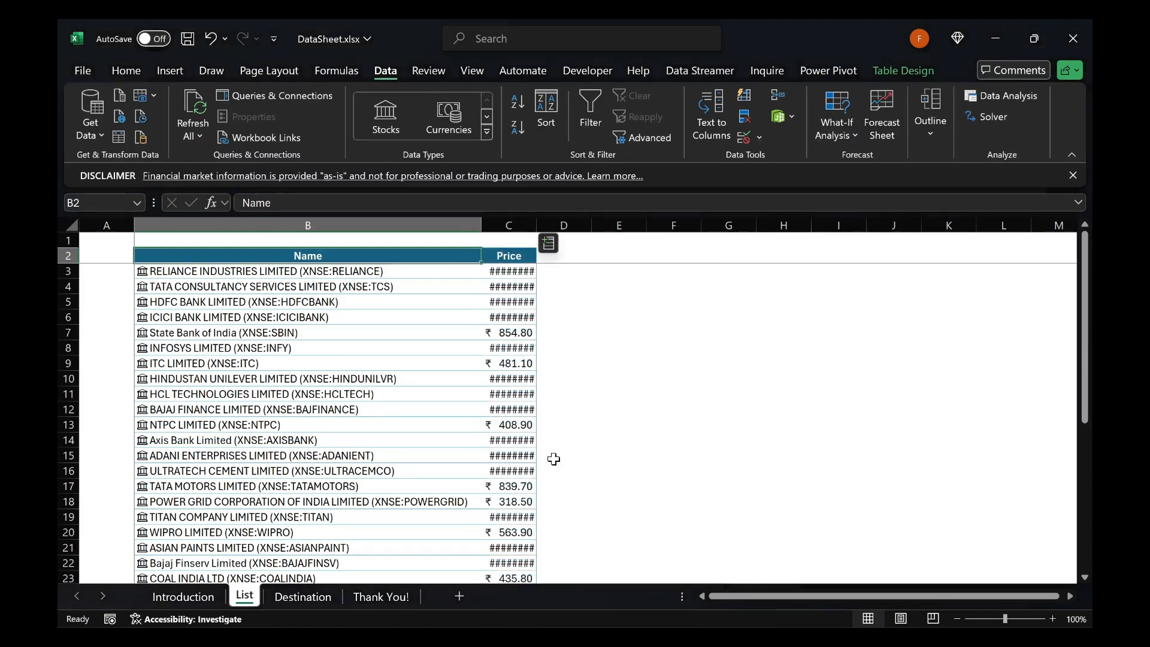
click(521, 271)
key(ctrl+shift+Down)
key(alt+o)
key(c)
key(a)
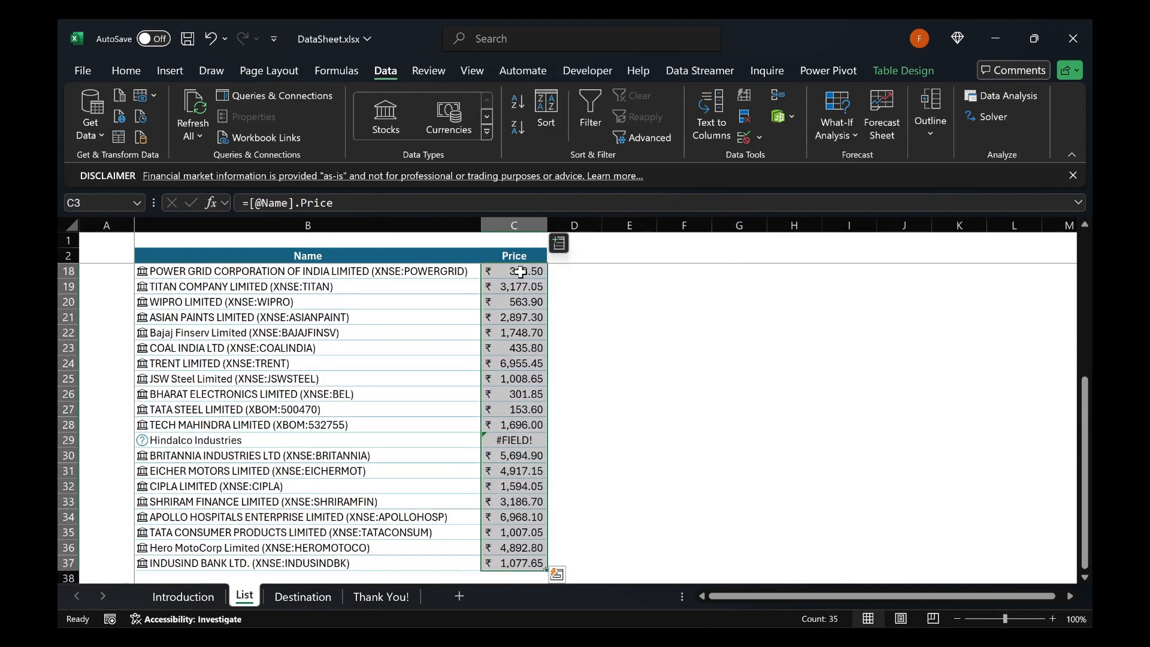
Add the Industry field as a new column in the List table and fit its width to the entries
click(557, 243)
click(616, 354)
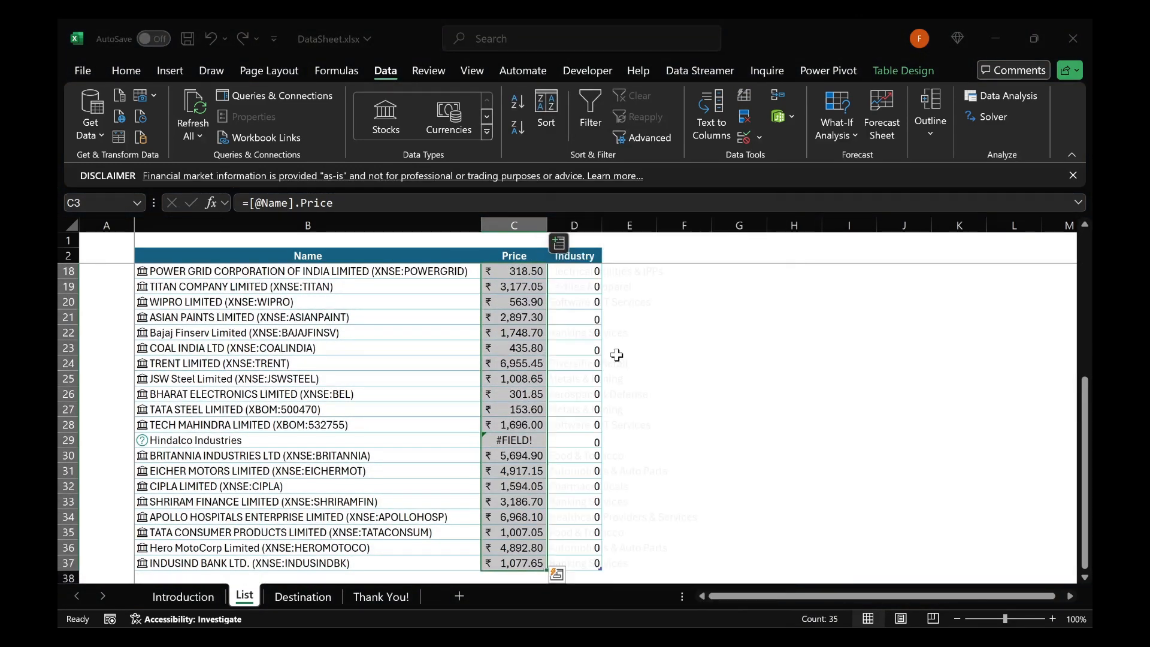
key(alt+o)
key(c)
key(a)
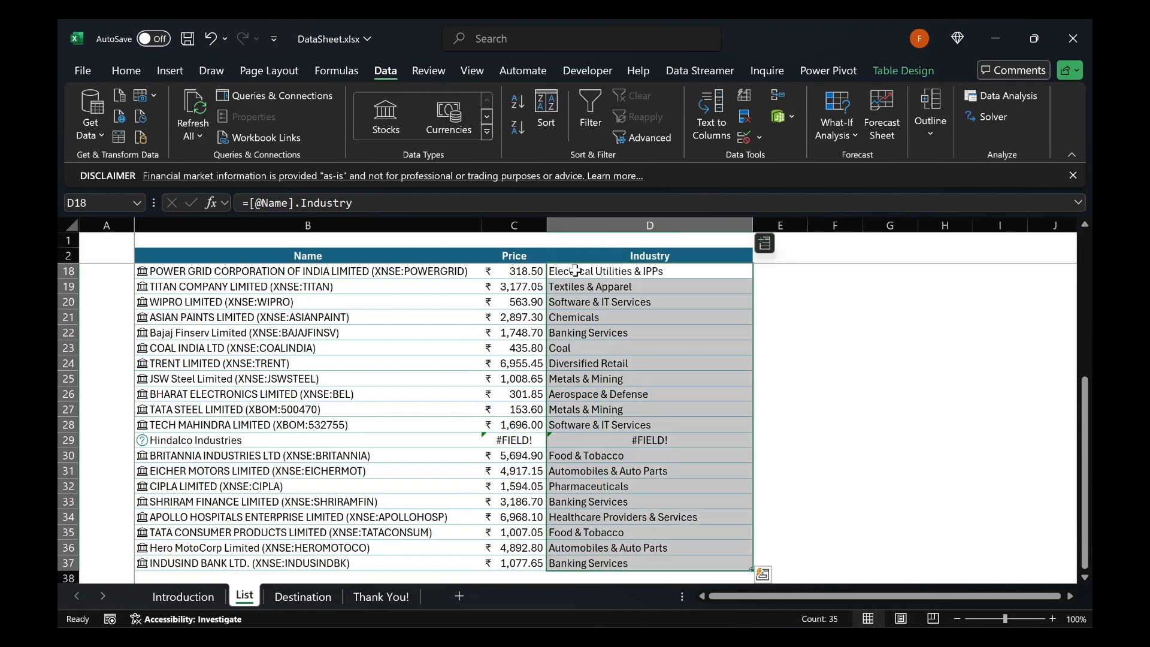
Add the Employees field as a new column after Industry in the List table
click(763, 243)
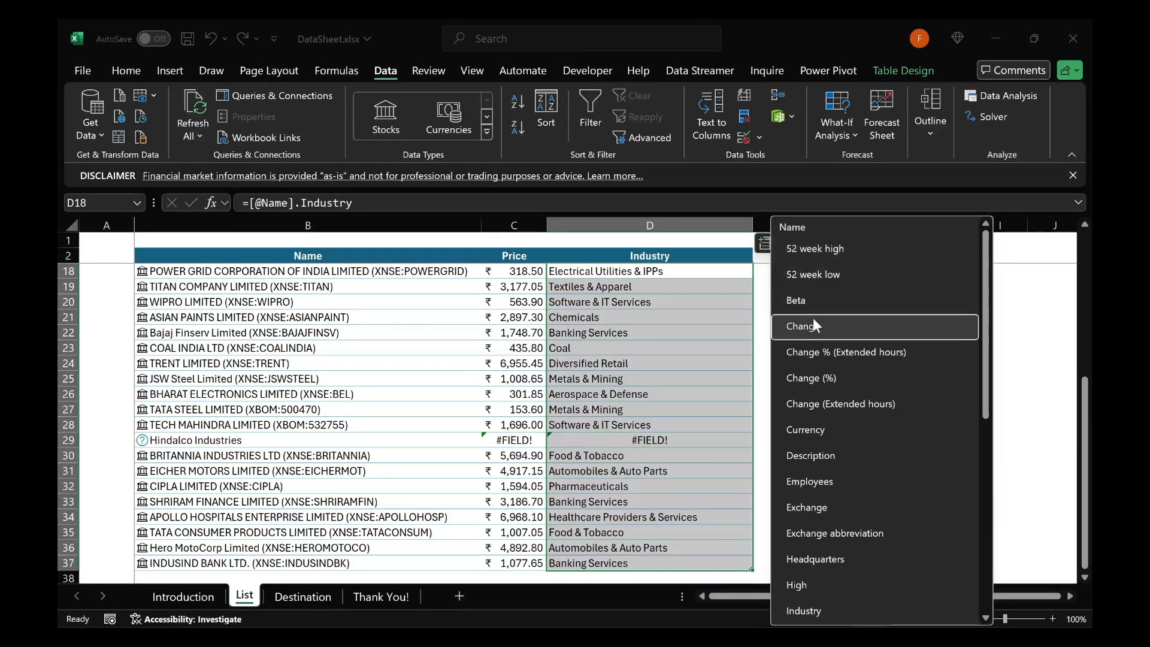
click(817, 481)
click(777, 275)
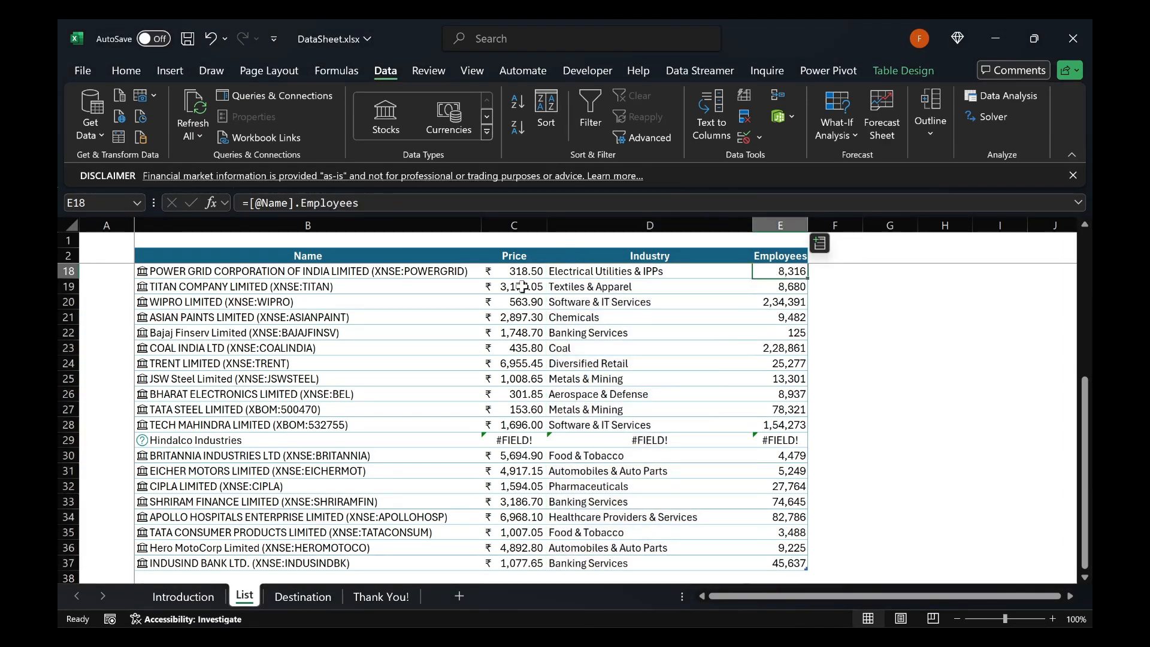
Refresh all live stock data with a Price cell of the List table selected, and go to the Thank You! sheet
click(508, 271)
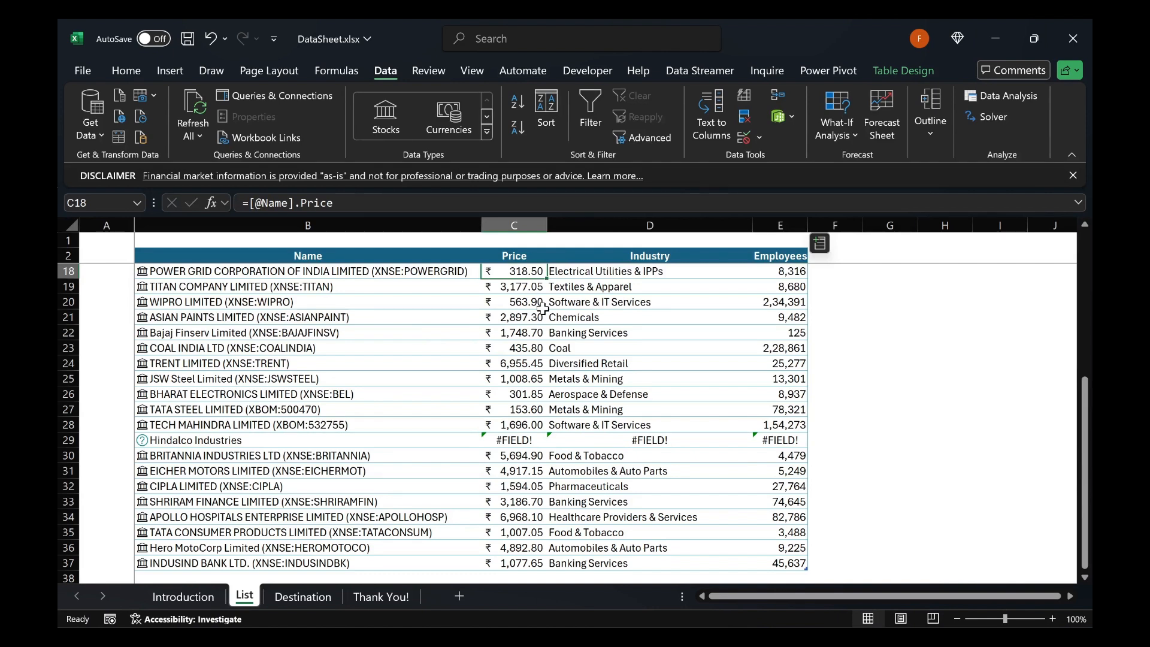
click(303, 271)
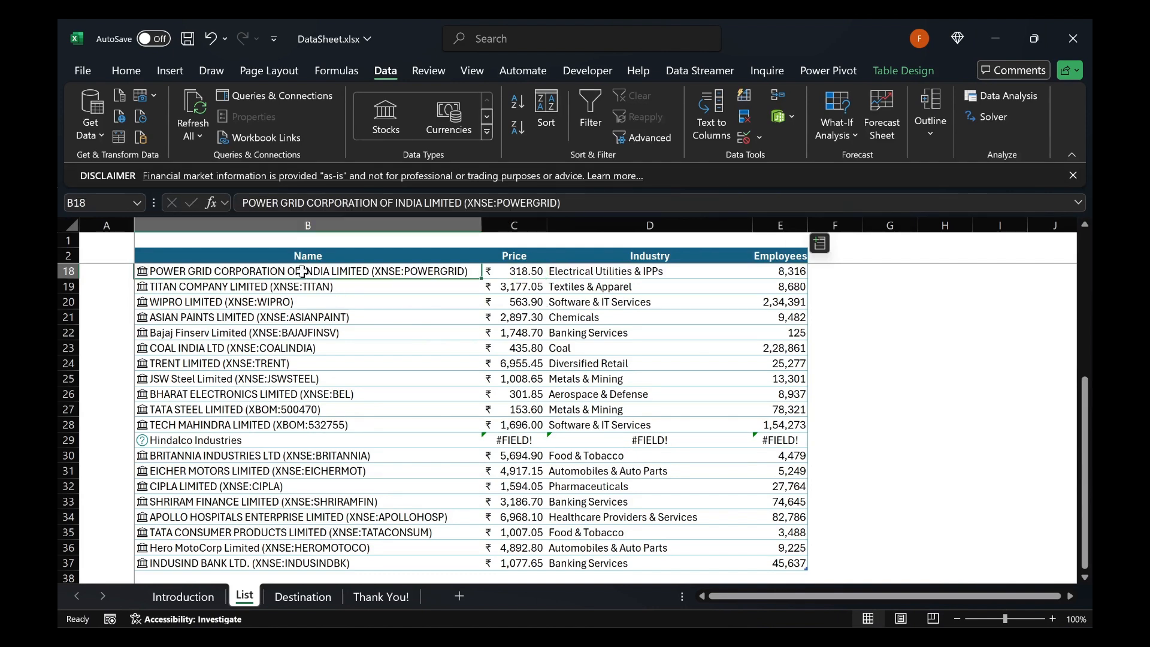
click(514, 271)
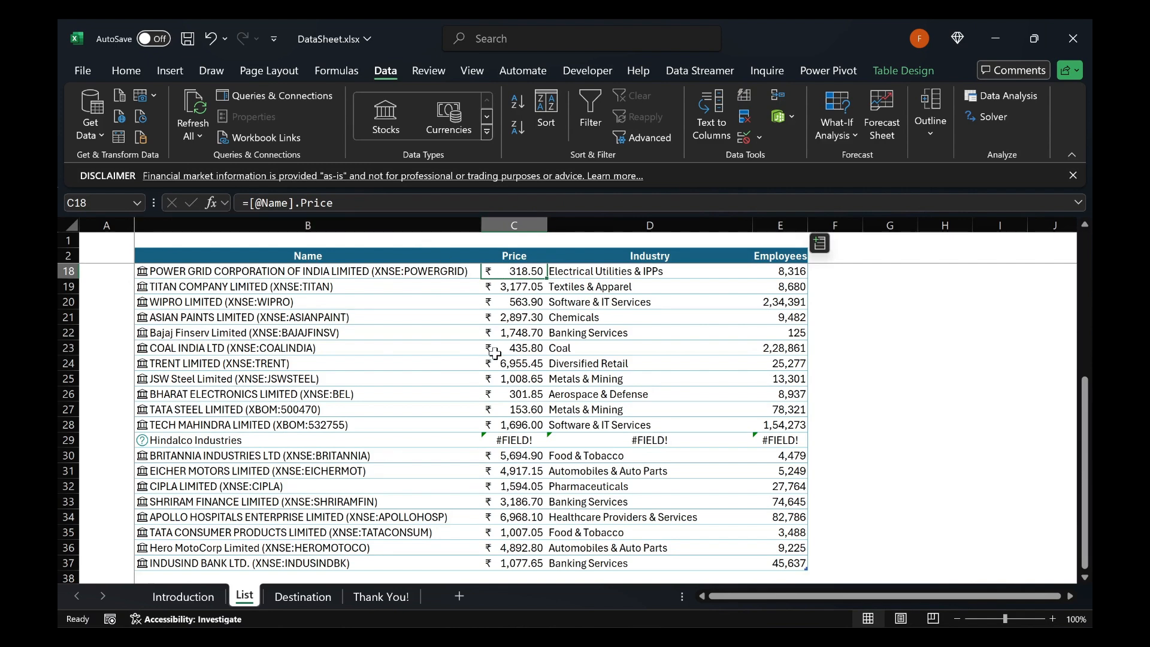
click(195, 128)
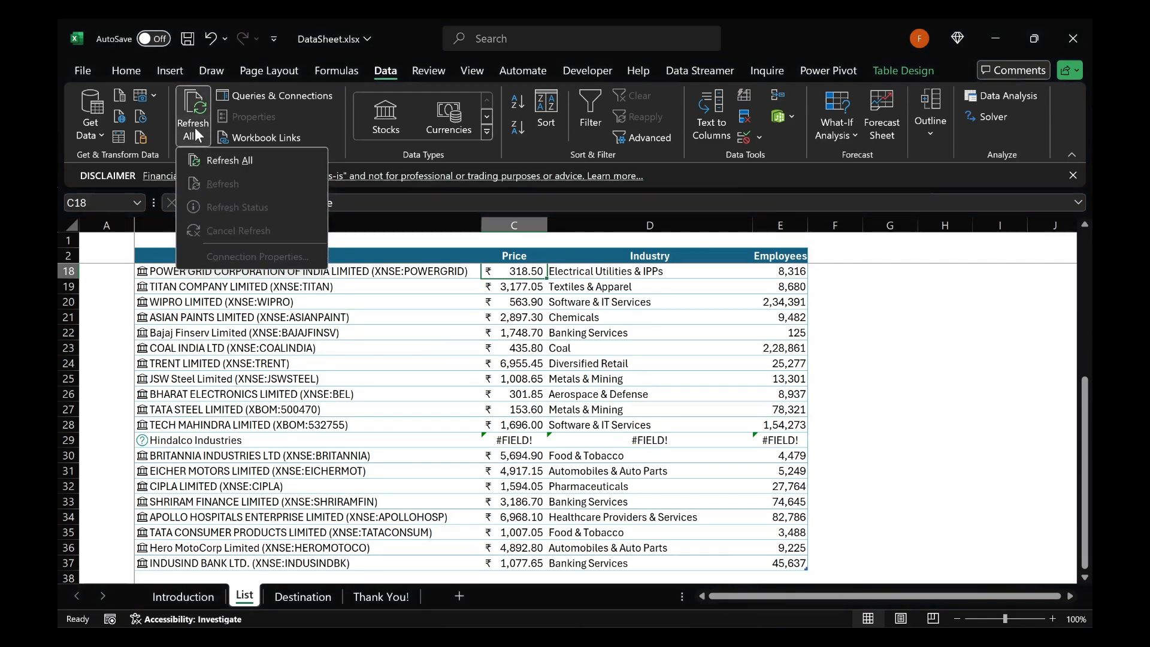
click(201, 160)
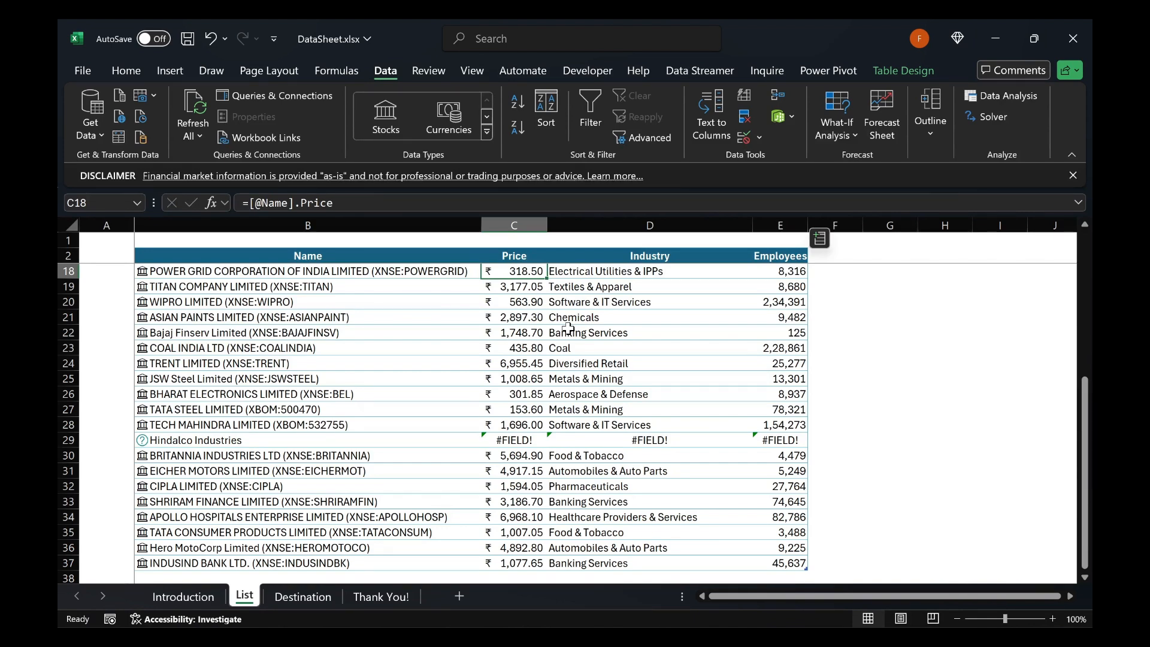
key(ctrl+Page_Down)
key(ctrl+Page_Down)
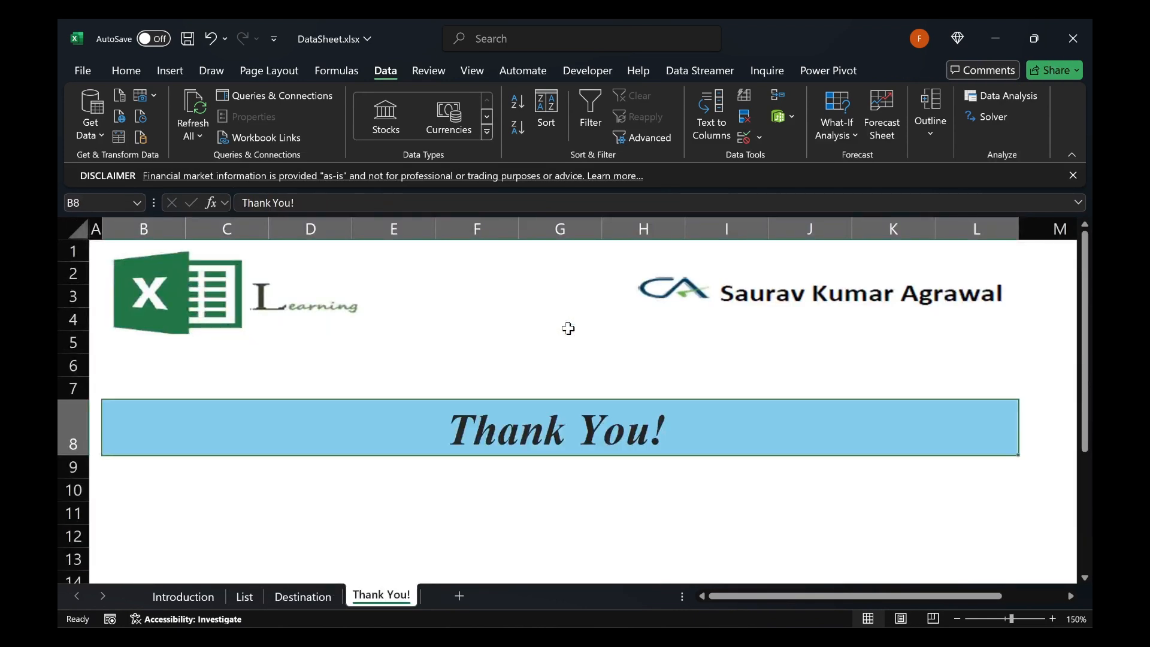